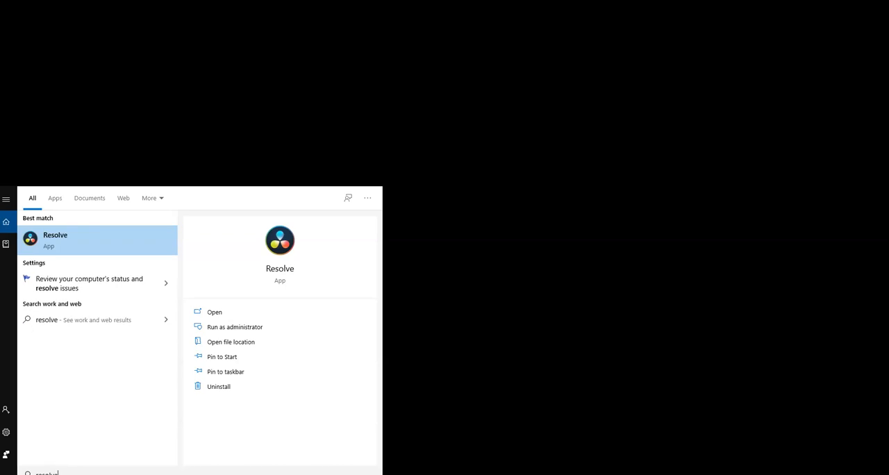
Launch DaVinci Resolve from the Start menu search results.
{"action": "left_click", "coordinate": [70, 243]}
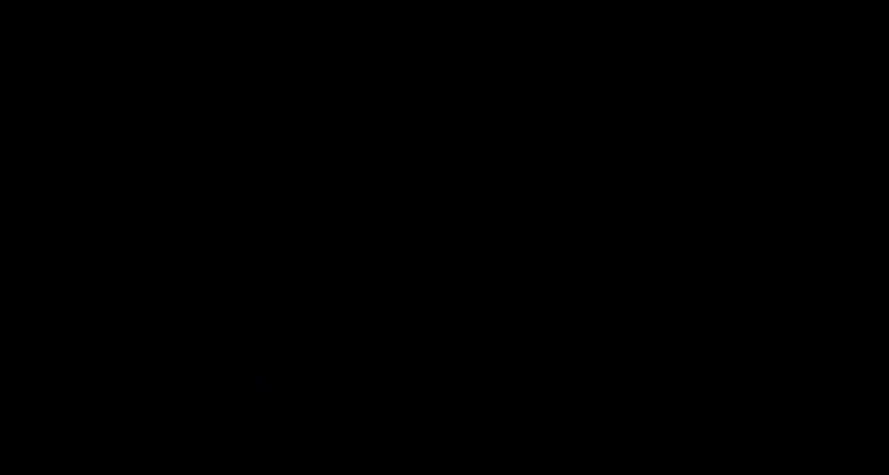
{"action": "left_click_drag", "start_coordinate": [888, 467], "coordinate": [501, 86]}
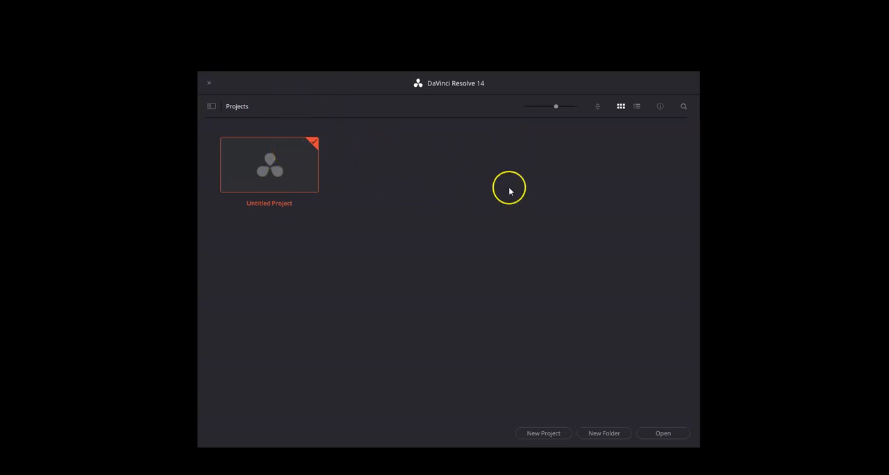
Create a new project named Primary Grading.
{"action": "left_click", "coordinate": [543, 433]}
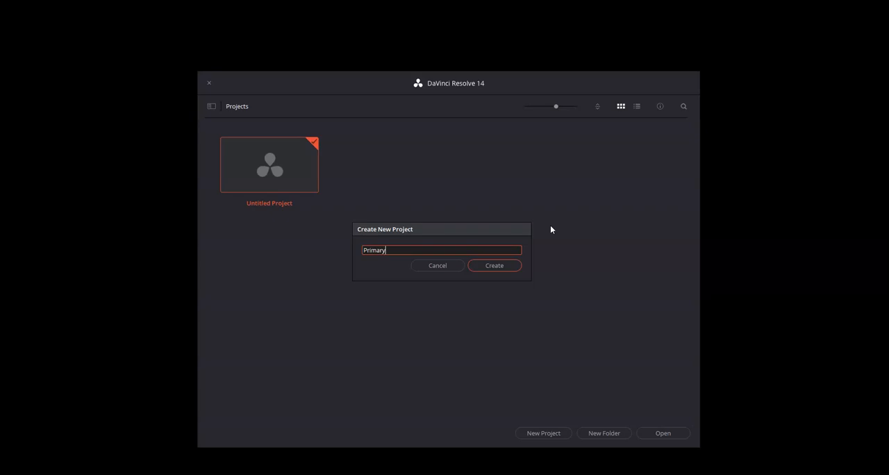
{"action": "left_click", "coordinate": [504, 268]}
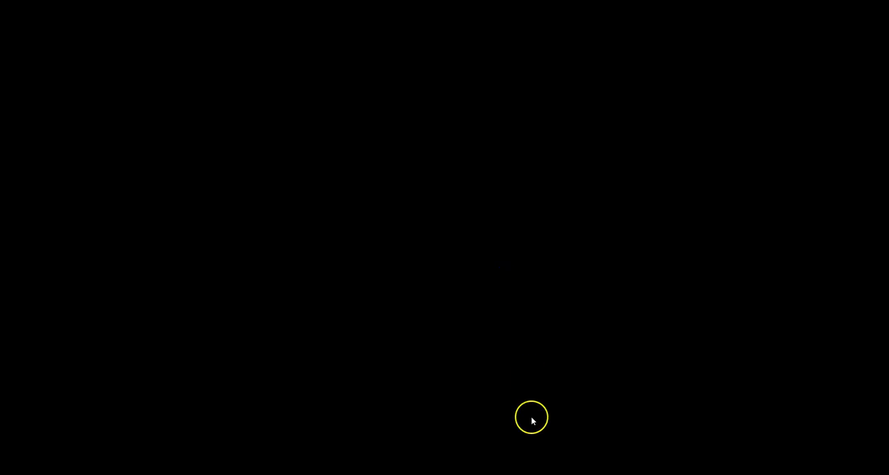
{"action": "left_click_drag", "start_coordinate": [601, 472], "coordinate": [347, 81]}
{"action": "double_click", "coordinate": [347, 82]}
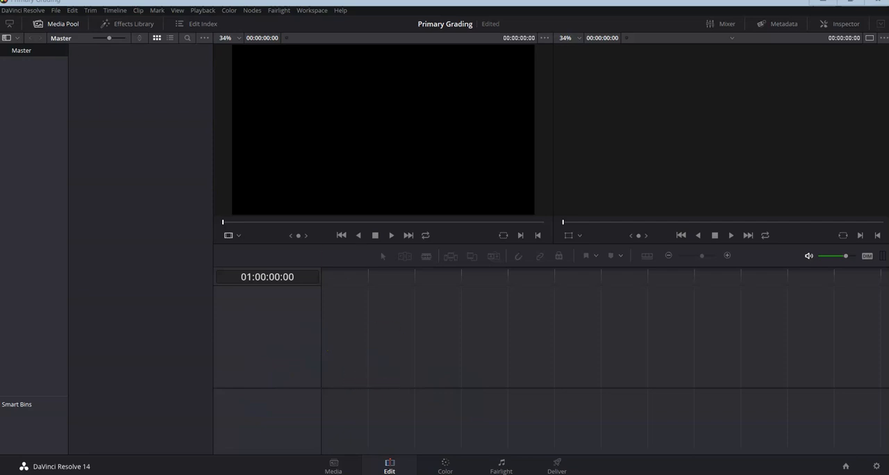
Tour the Media, Edit, Color, Fairlight and Deliver pages, ending back on the Media page.
{"action": "left_click", "coordinate": [339, 471]}
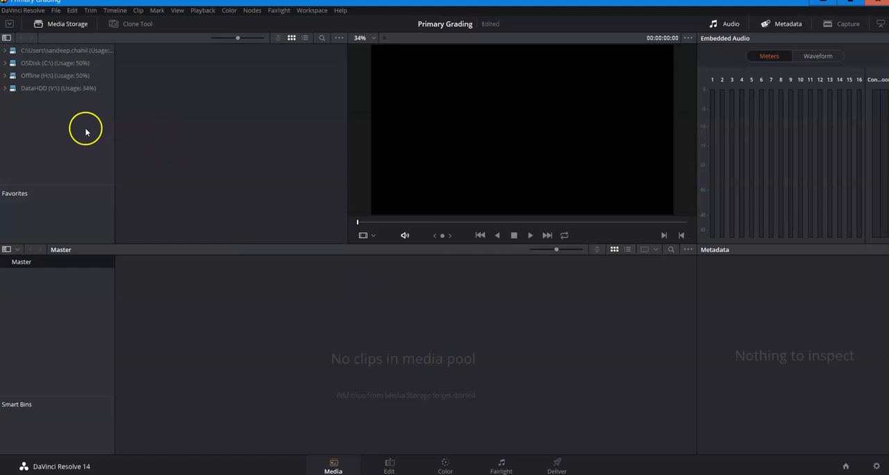
{"action": "left_click", "coordinate": [390, 466]}
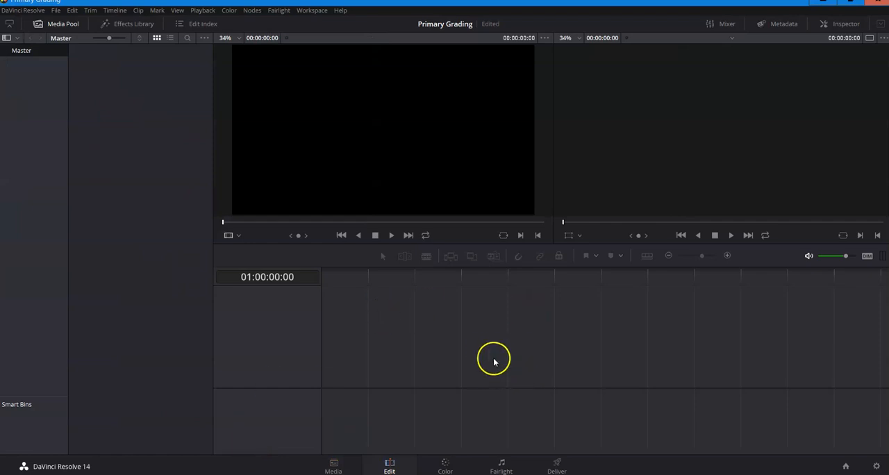
{"action": "left_click", "coordinate": [444, 465]}
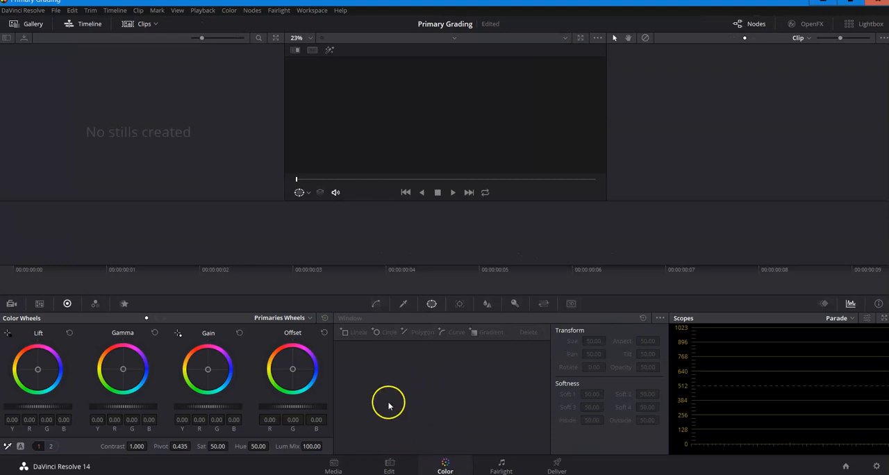
{"action": "left_click", "coordinate": [503, 464]}
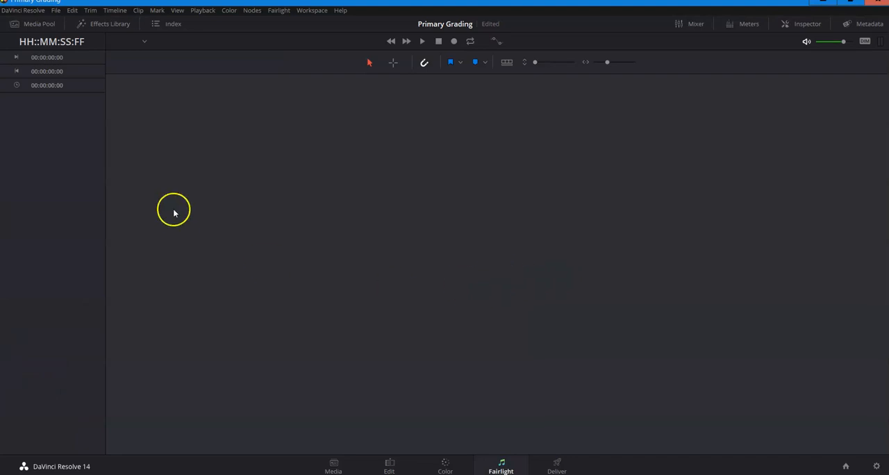
{"action": "left_click", "coordinate": [557, 465]}
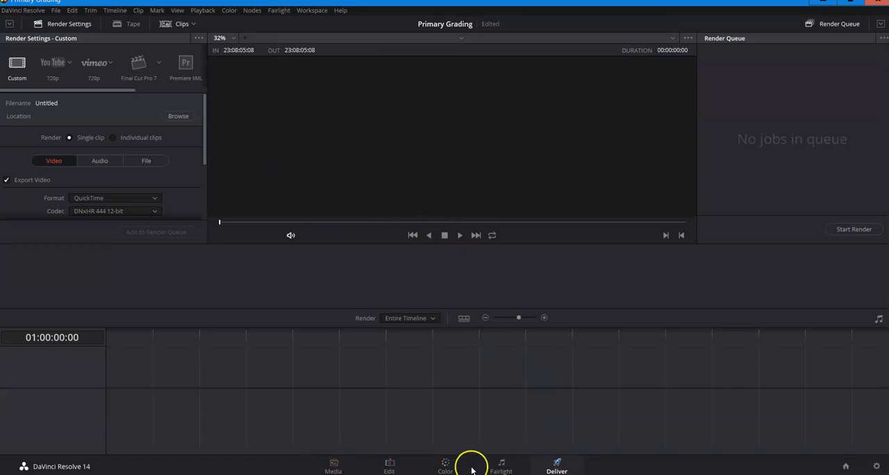
{"action": "left_click", "coordinate": [334, 465]}
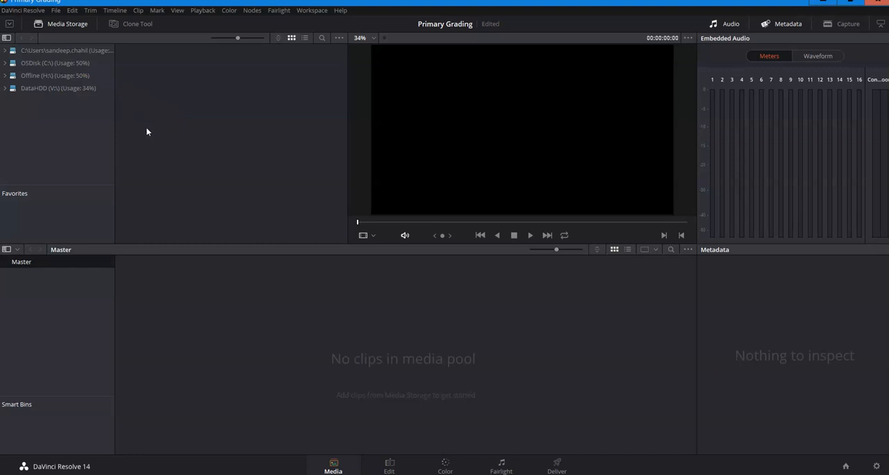
Import all five clips from the DataHDD Chrome Downloads › Colour Correction Clips 01 folder into the media pool.
{"action": "left_click", "coordinate": [6, 91]}
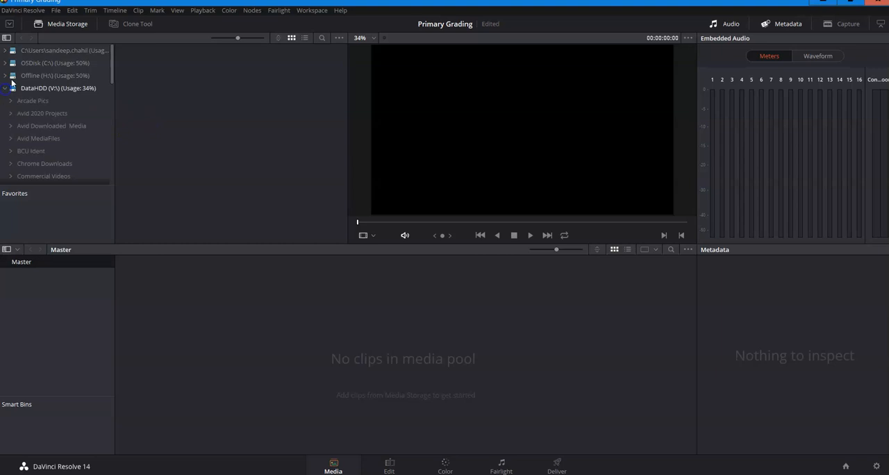
{"action": "scroll", "coordinate": [54, 133], "scroll_direction": "down", "scroll_amount": 3}
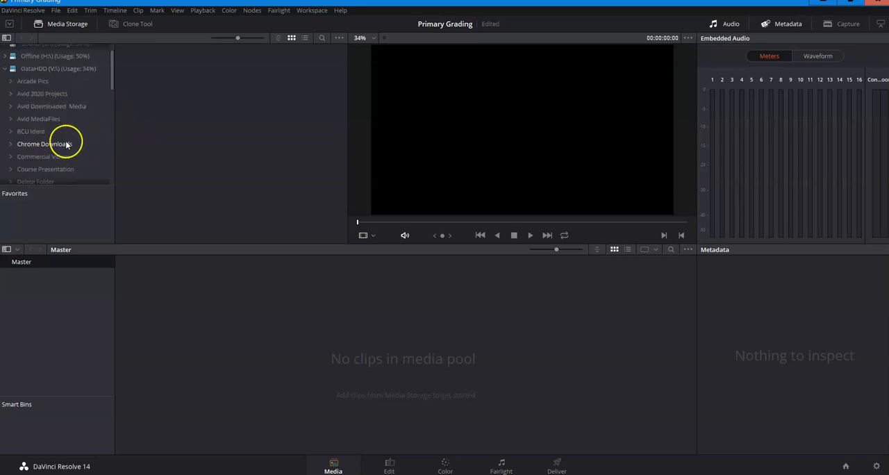
{"action": "scroll", "coordinate": [57, 148], "scroll_direction": "up", "scroll_amount": 1}
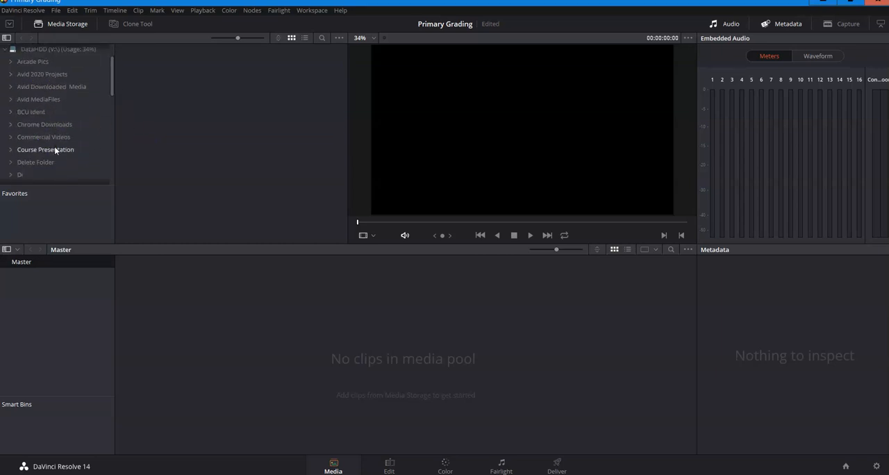
{"action": "left_click", "coordinate": [11, 123]}
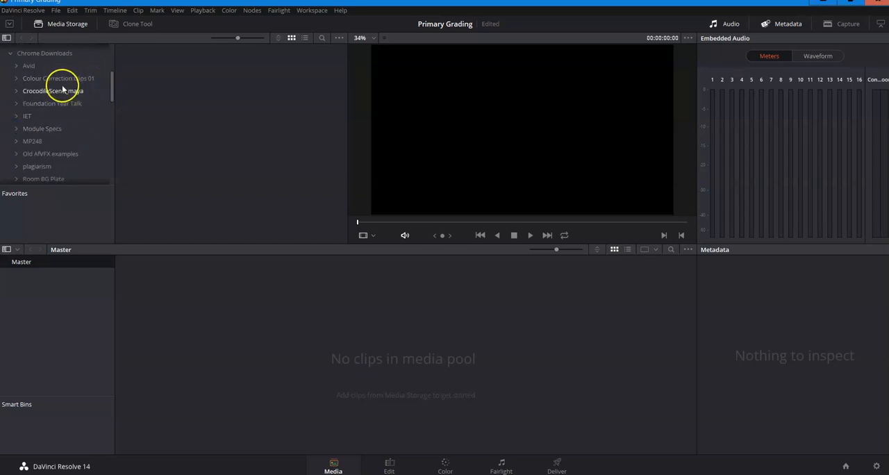
{"action": "left_click", "coordinate": [37, 78]}
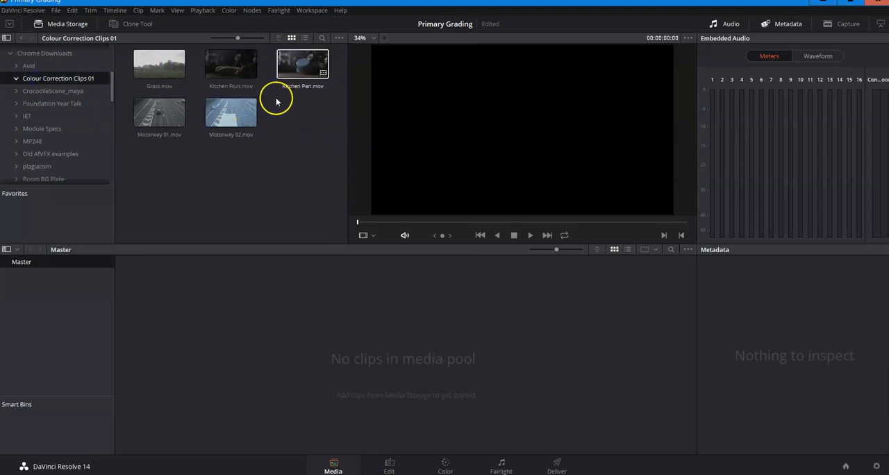
{"action": "left_click", "coordinate": [179, 70]}
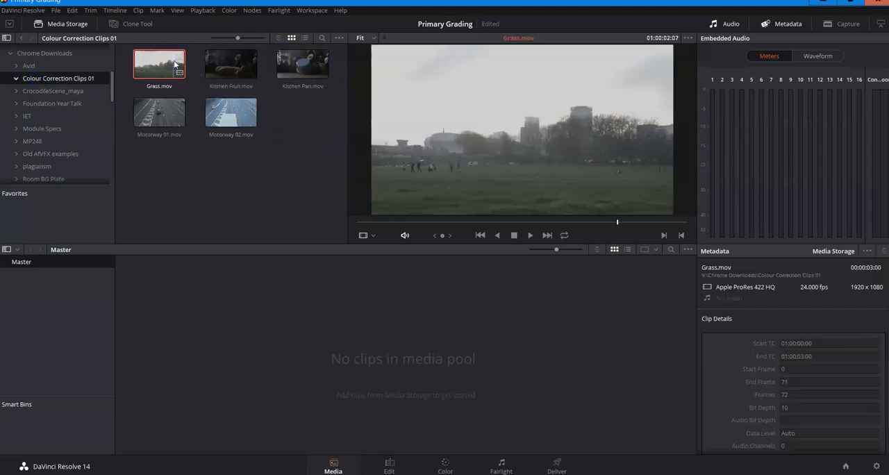
{"action": "left_click", "coordinate": [218, 104], "text": "shift"}
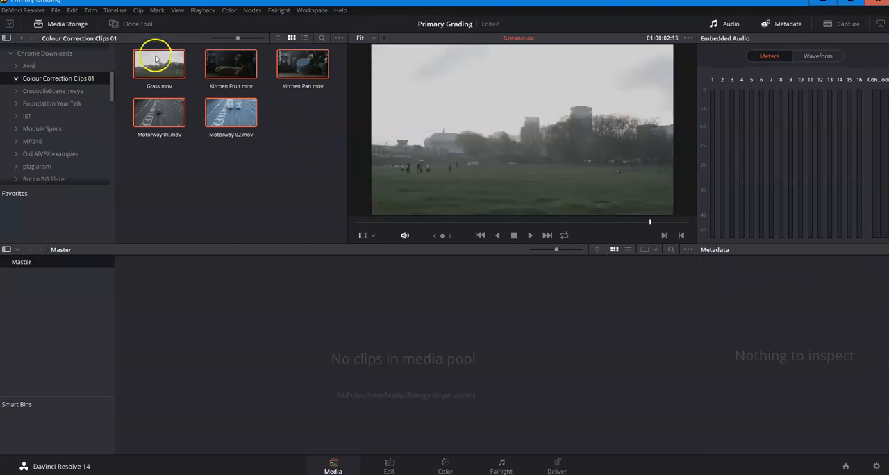
{"action": "left_click_drag", "start_coordinate": [230, 106], "coordinate": [363, 312]}
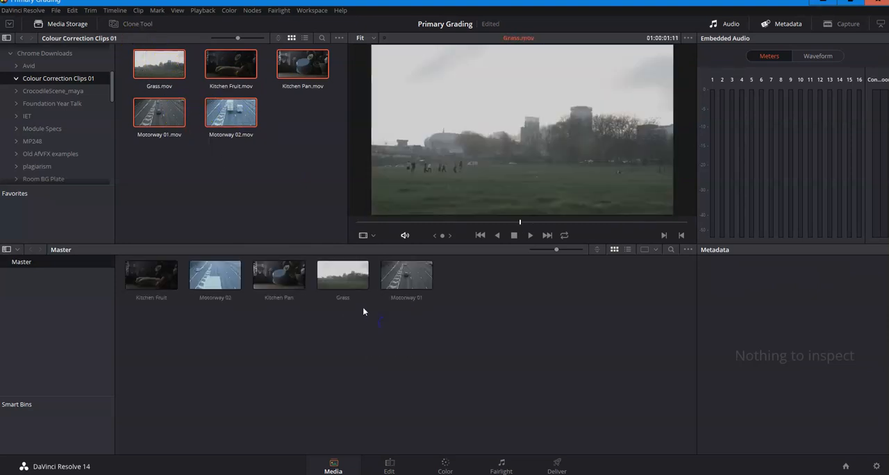
On the Edit page, place the Grass clip onto a new timeline and zoom the timeline in.
{"action": "left_click", "coordinate": [390, 465]}
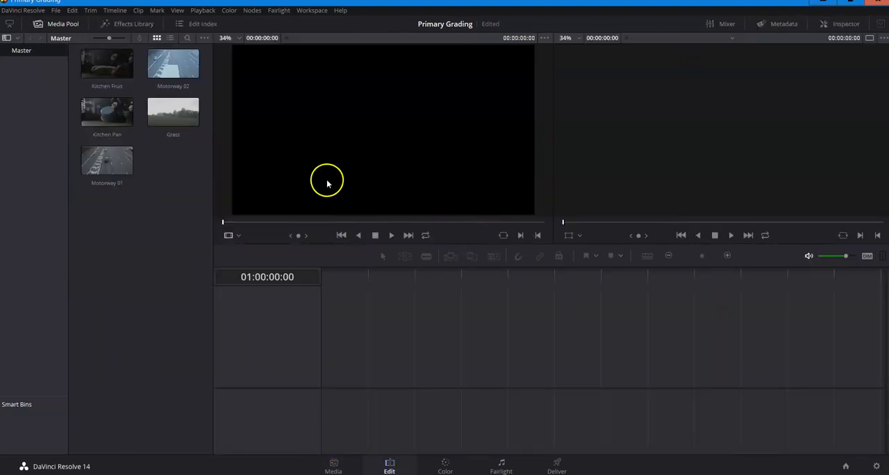
{"action": "left_click", "coordinate": [99, 62]}
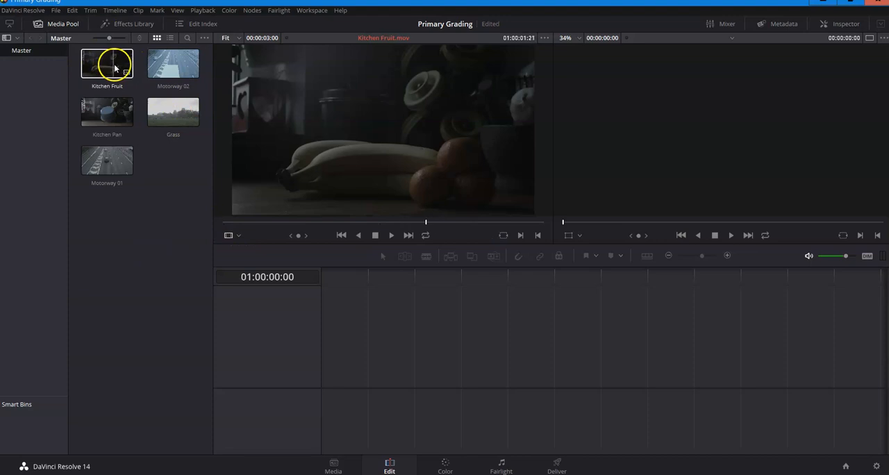
{"action": "left_click", "coordinate": [179, 65]}
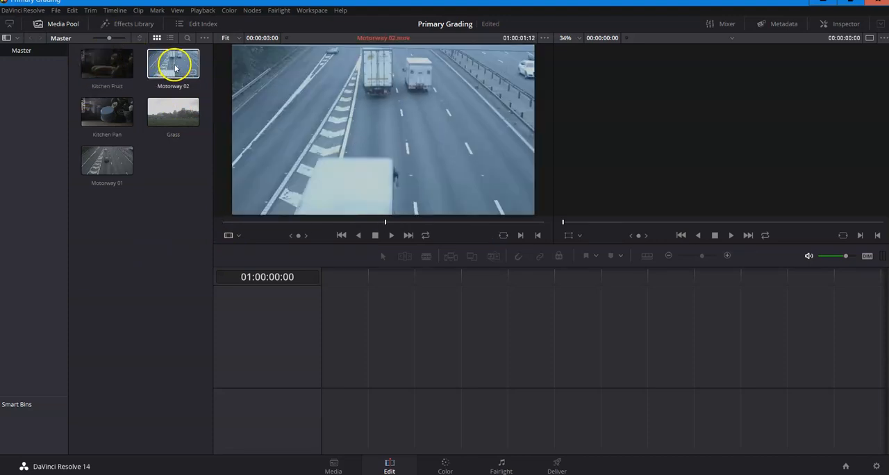
{"action": "left_click", "coordinate": [169, 206]}
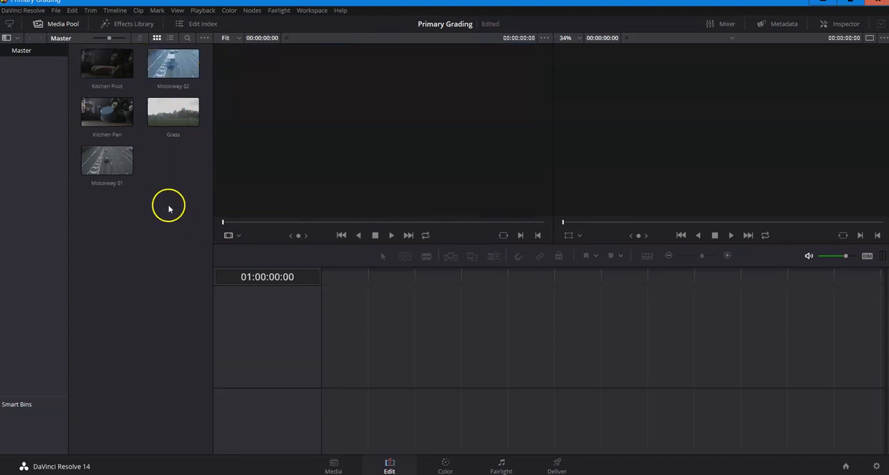
{"action": "left_click_drag", "start_coordinate": [195, 113], "coordinate": [326, 397]}
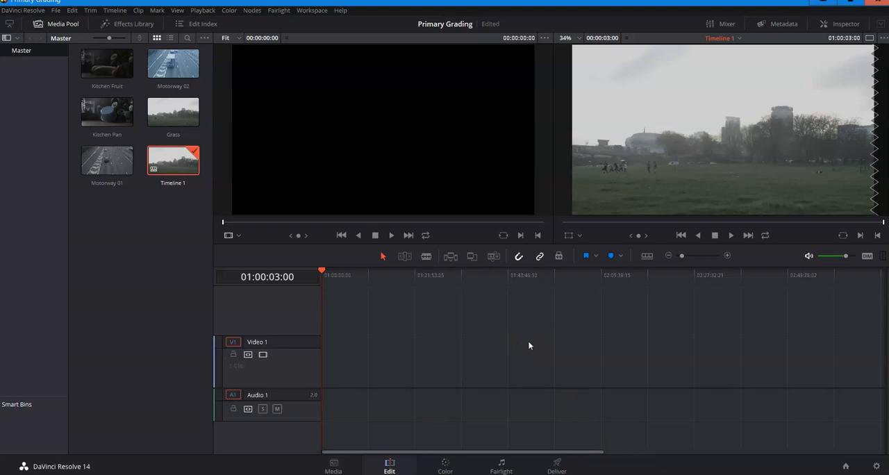
{"action": "mouse_move", "coordinate": [690, 257]}
{"action": "left_mouse_down"}
{"action": "mouse_move", "coordinate": [710, 254]}
{"action": "mouse_move", "coordinate": [703, 256]}
{"action": "left_mouse_up"}
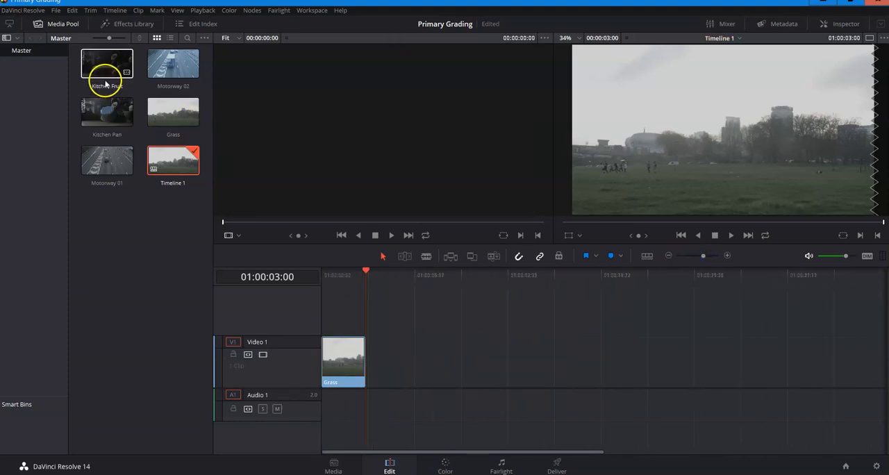
Append Kitchen Pan, Kitchen Fruit, Motorway 01 and Motorway 02 after the Grass clip on the timeline.
{"action": "left_click_drag", "start_coordinate": [105, 111], "coordinate": [141, 155]}
{"action": "left_click_drag", "start_coordinate": [413, 401], "coordinate": [371, 404]}
{"action": "left_click_drag", "start_coordinate": [135, 76], "coordinate": [418, 360]}
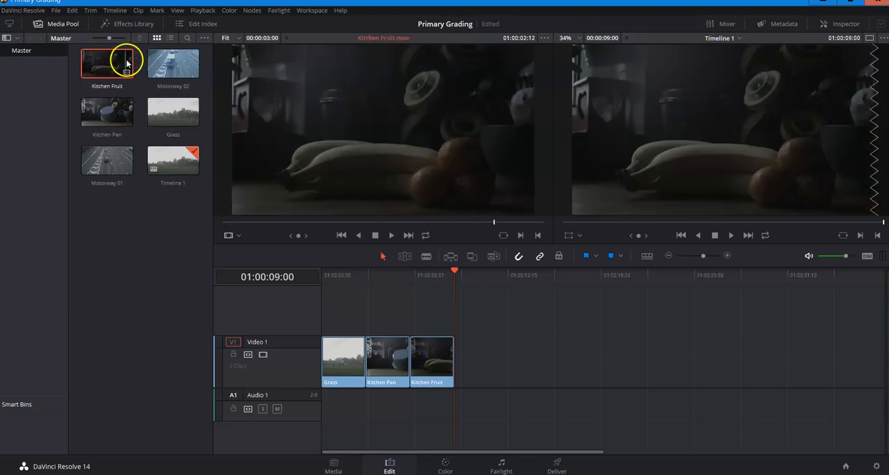
{"action": "left_click_drag", "start_coordinate": [104, 165], "coordinate": [455, 358]}
{"action": "left_click_drag", "start_coordinate": [159, 60], "coordinate": [486, 321]}
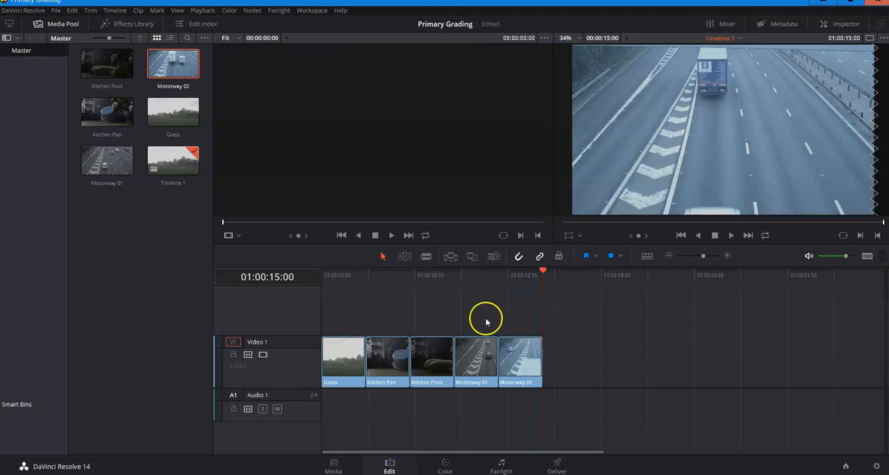
Browse the timeline clips on the Color page and return to the Edit page.
{"action": "left_click", "coordinate": [443, 467]}
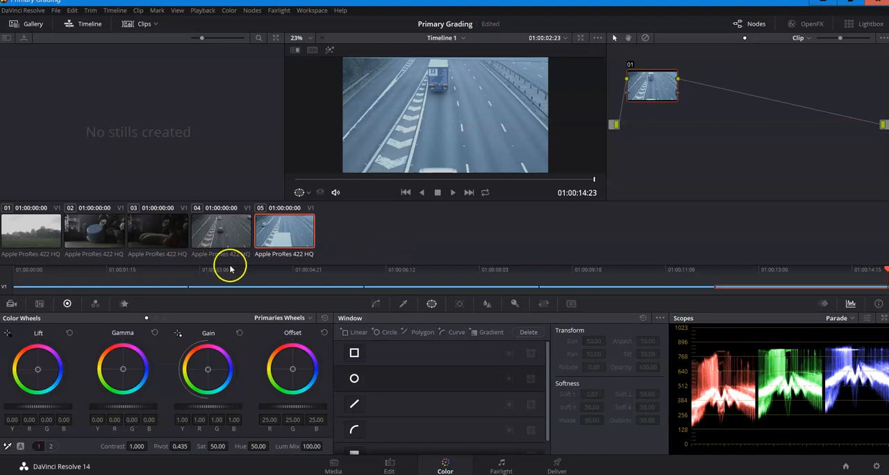
{"action": "left_click_drag", "start_coordinate": [161, 273], "coordinate": [204, 284]}
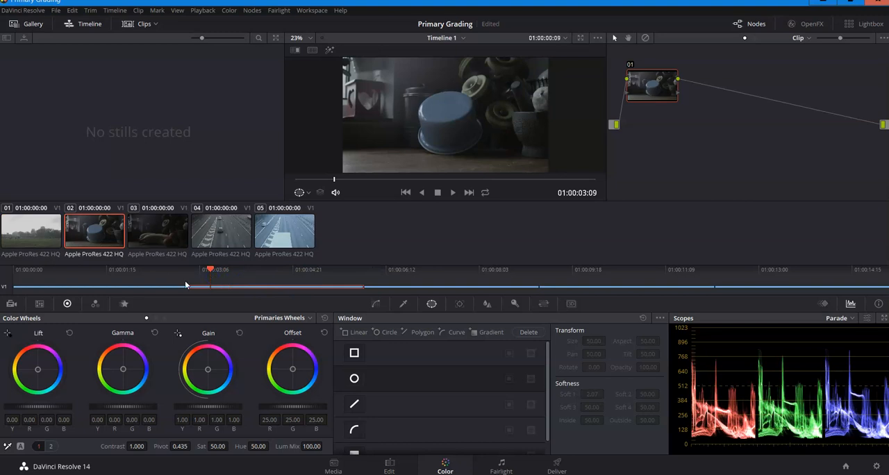
{"action": "left_click", "coordinate": [334, 465]}
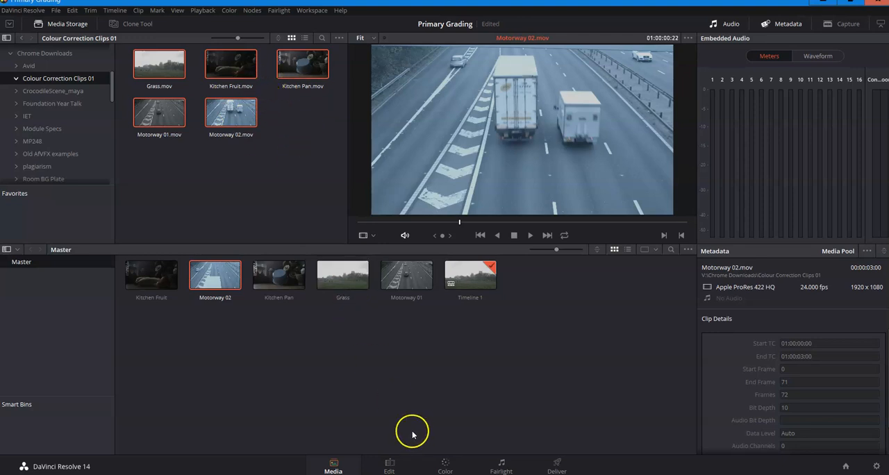
{"action": "left_click", "coordinate": [389, 467]}
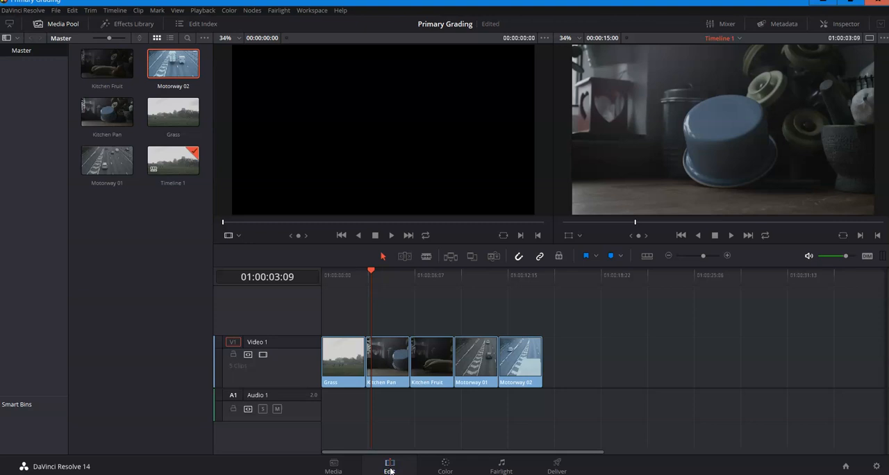